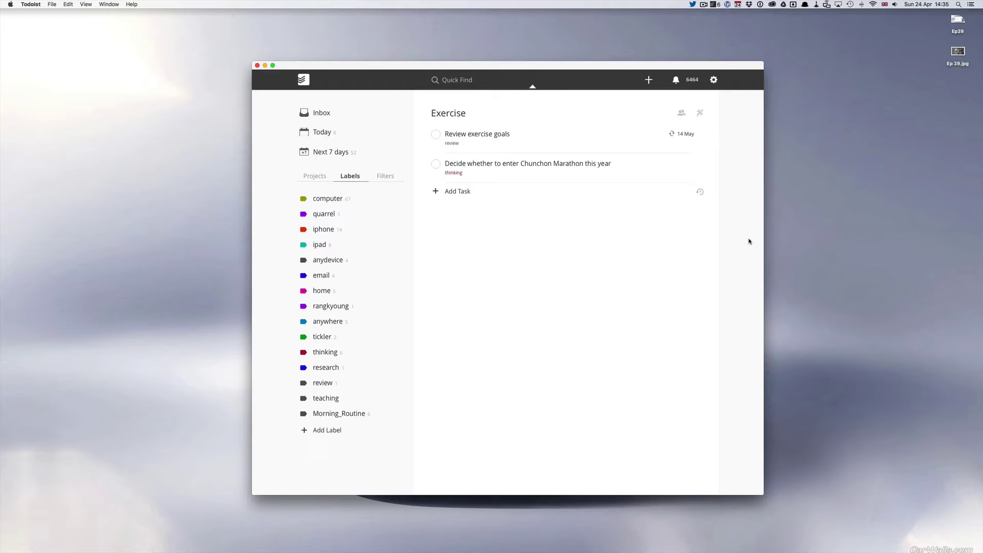
View the thinking, research and review label lists, ending on 'Review exercise goals'
{"action": "left_click", "coordinate": [322, 353]}
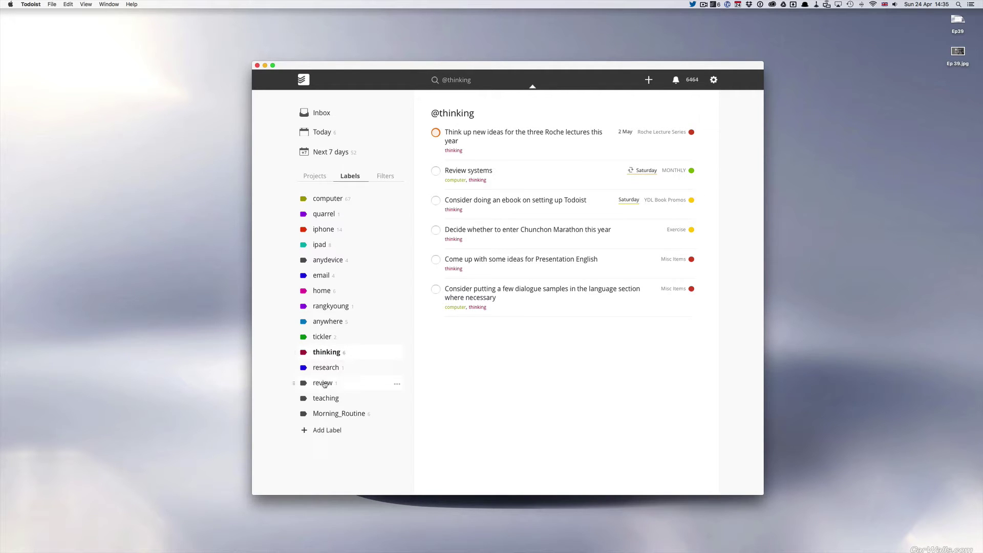
{"action": "left_click", "coordinate": [324, 372]}
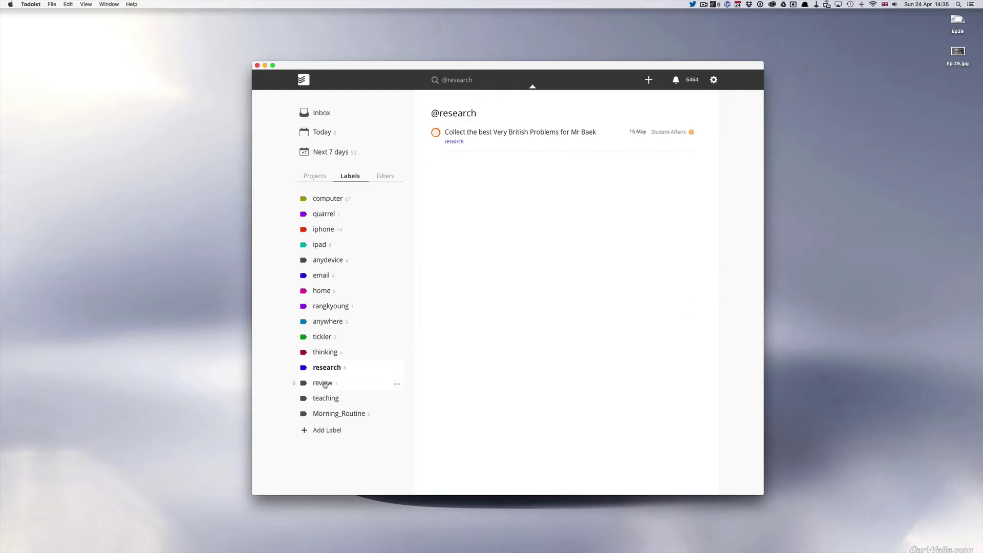
{"action": "left_click", "coordinate": [325, 384]}
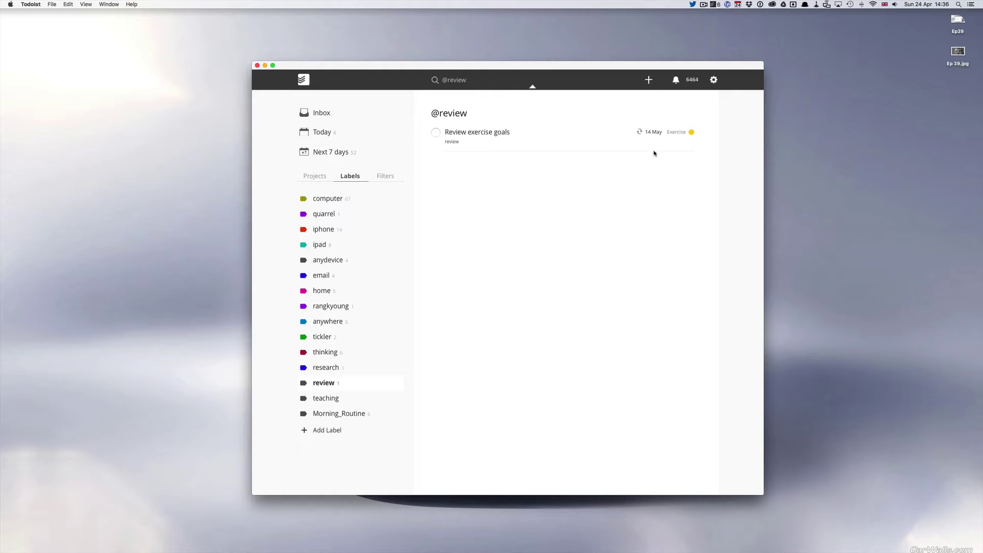
Open the Exercise project from the 'Review exercise goals' task's project tag
{"action": "left_click", "coordinate": [672, 132]}
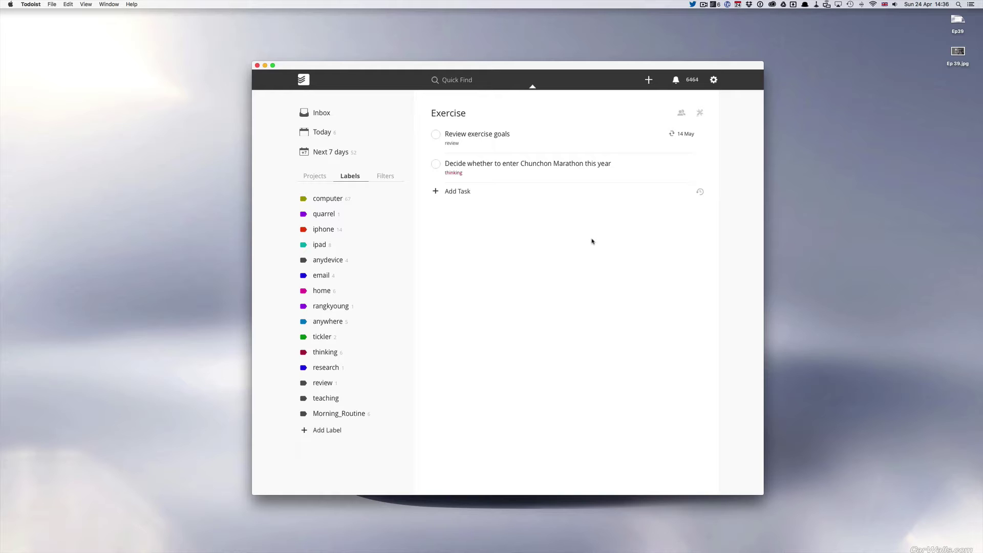
{"action": "left_click", "coordinate": [308, 180]}
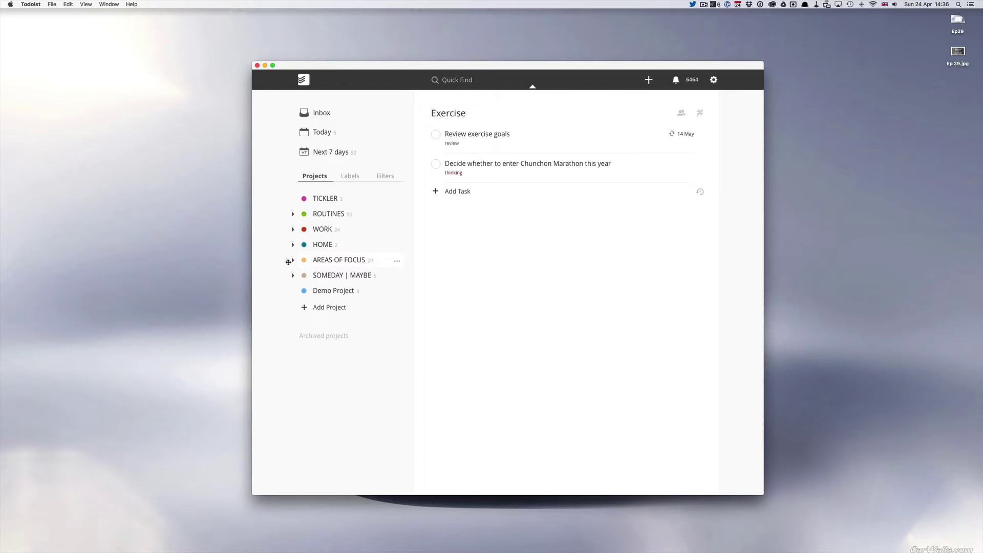
{"action": "left_click", "coordinate": [292, 260]}
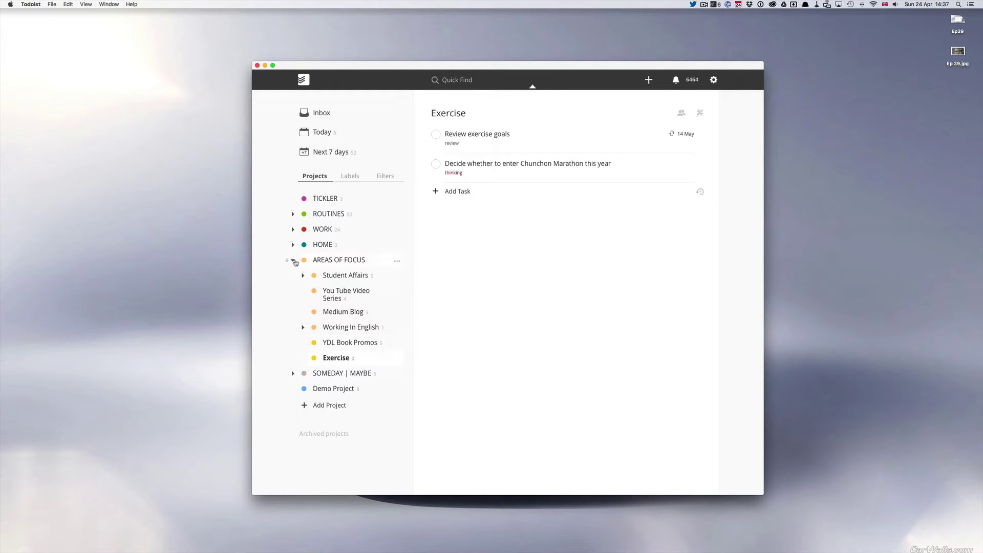
{"action": "left_click", "coordinate": [292, 260]}
{"action": "left_click", "coordinate": [346, 178]}
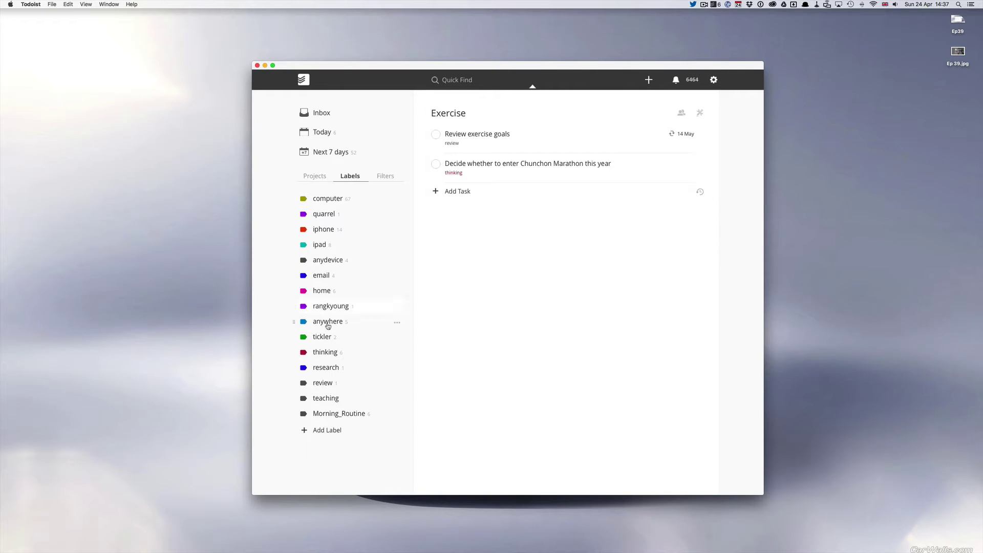
{"action": "left_click", "coordinate": [324, 382]}
{"action": "left_click", "coordinate": [674, 132]}
Schedule the Chunchon Marathon task as 'ev 3 days from june 1', due 1 Jun
{"action": "left_click", "coordinate": [686, 163]}
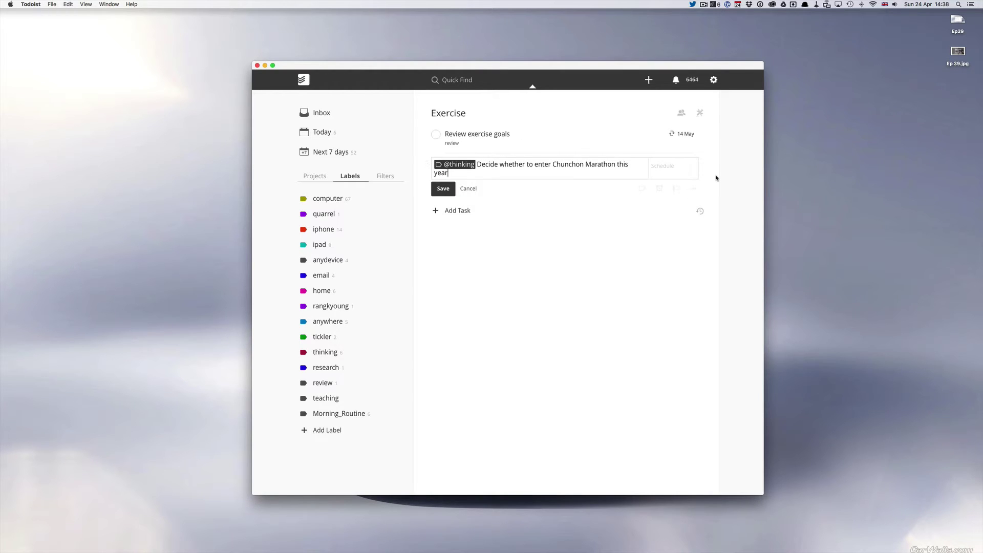
{"action": "left_click", "coordinate": [683, 169]}
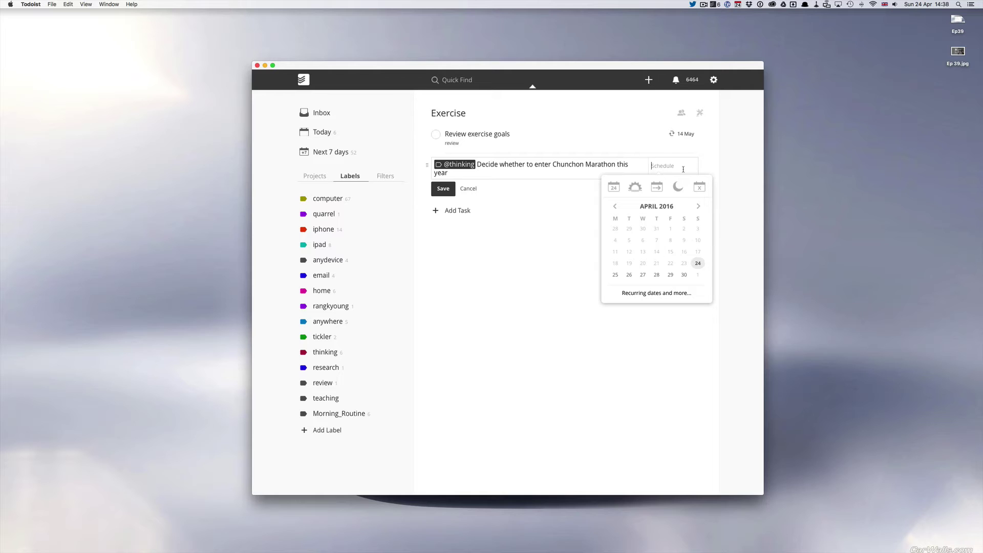
{"action": "type", "text": "ev 3"}
{"action": "type", "text": " days from"}
{"action": "type", "text": " june 1"}
{"action": "key", "text": "Return"}
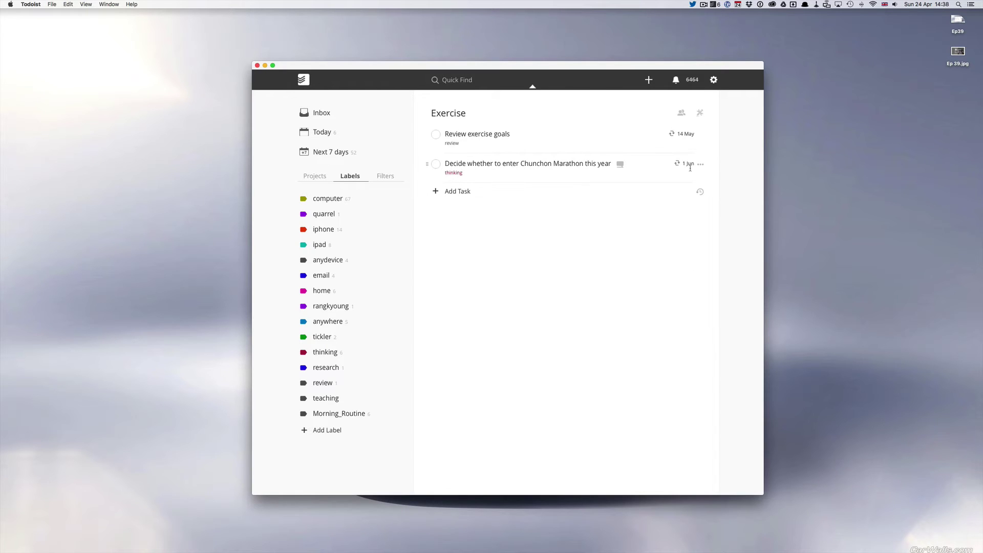
Rename the Chunchon Marathon task by appending ' [DWD]' after 'year' and save
{"action": "mouse_move", "coordinate": [690, 168]}
{"action": "left_click", "coordinate": [611, 164]}
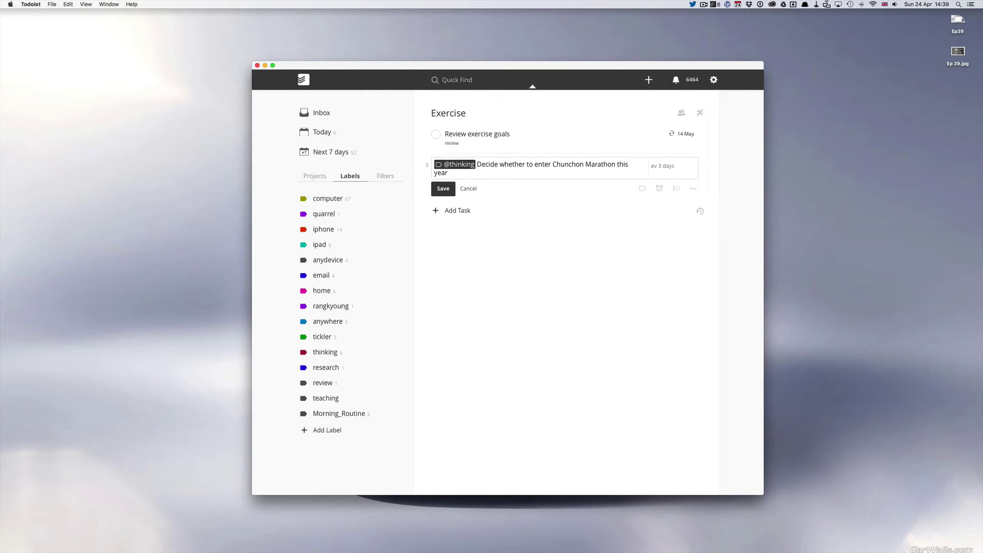
{"action": "type", "text": "[DWD"}
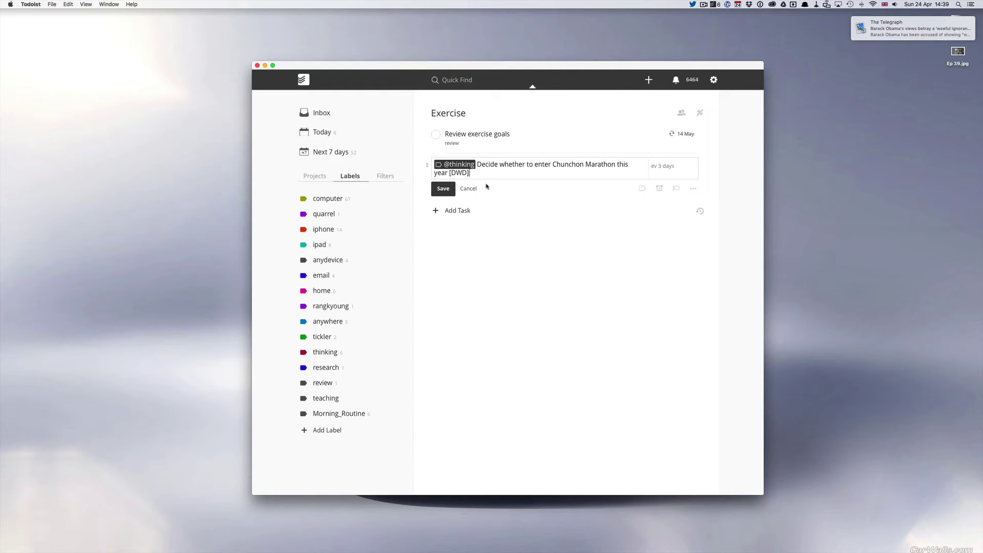
{"action": "type", "text": "]"}
{"action": "left_click", "coordinate": [443, 188]}
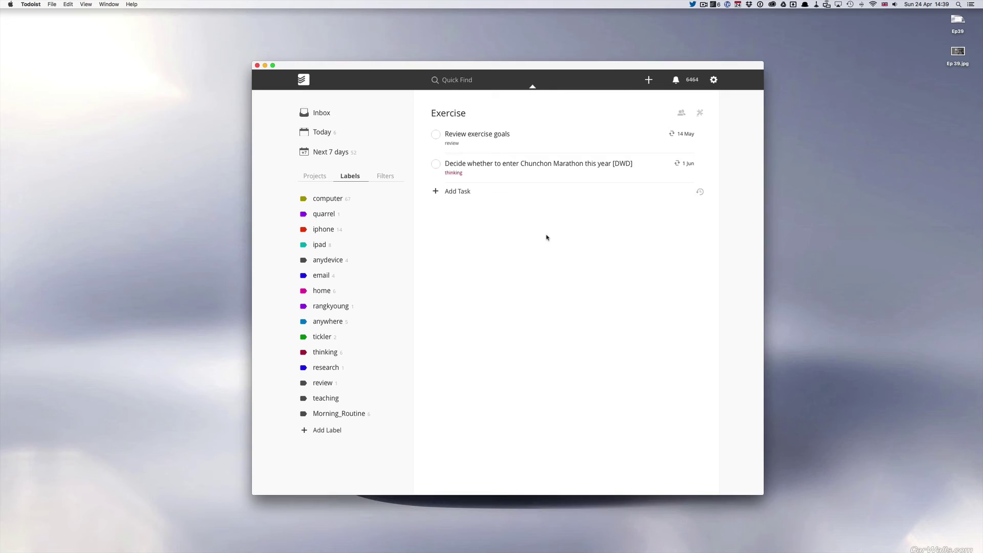
{"action": "mouse_move", "coordinate": [700, 175]}
{"action": "left_click", "coordinate": [700, 165]}
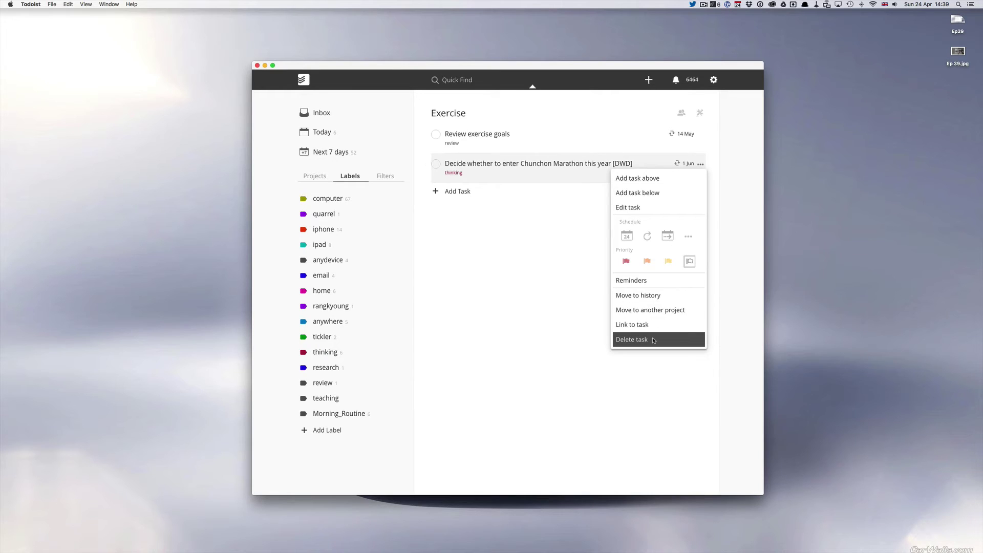
{"action": "left_click", "coordinate": [555, 290]}
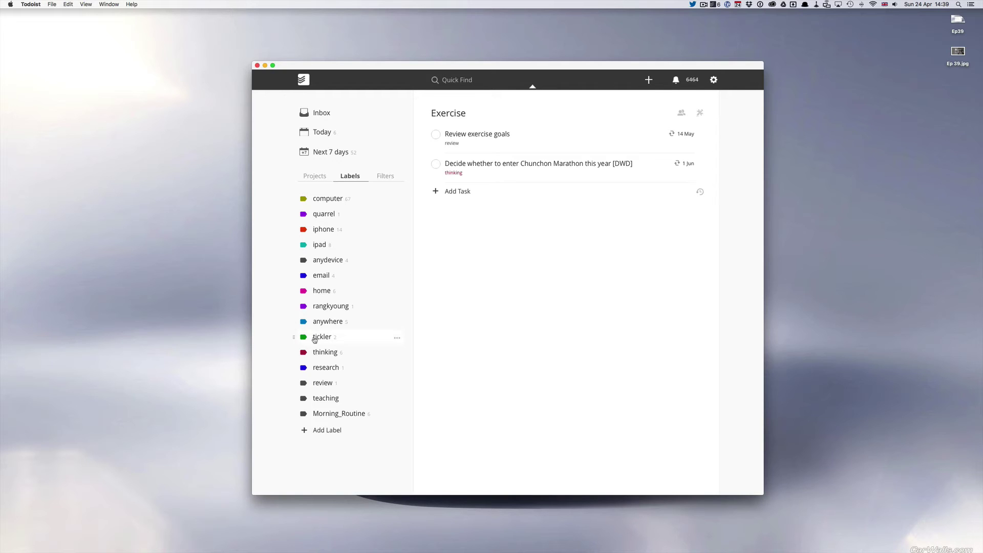
{"action": "left_click", "coordinate": [325, 367]}
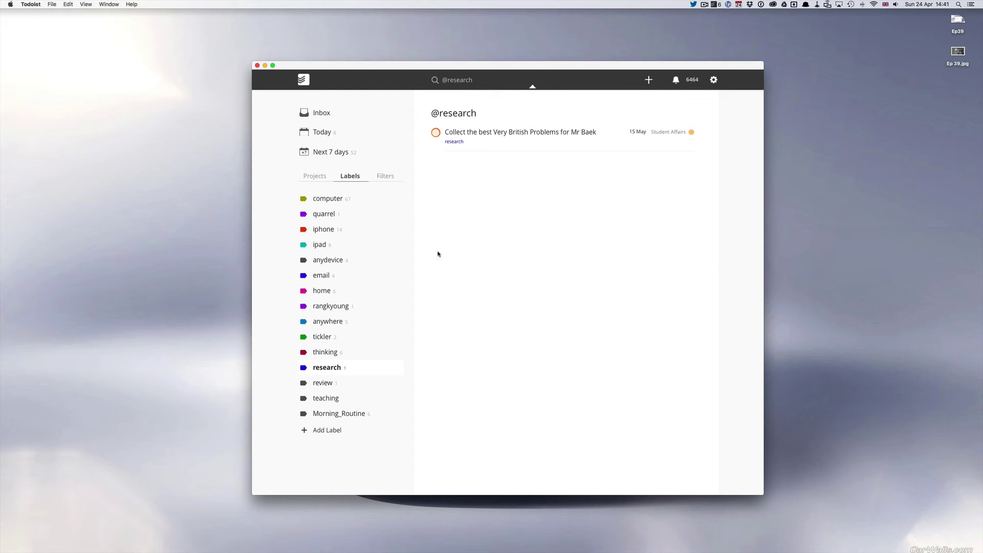
{"action": "left_click", "coordinate": [336, 352]}
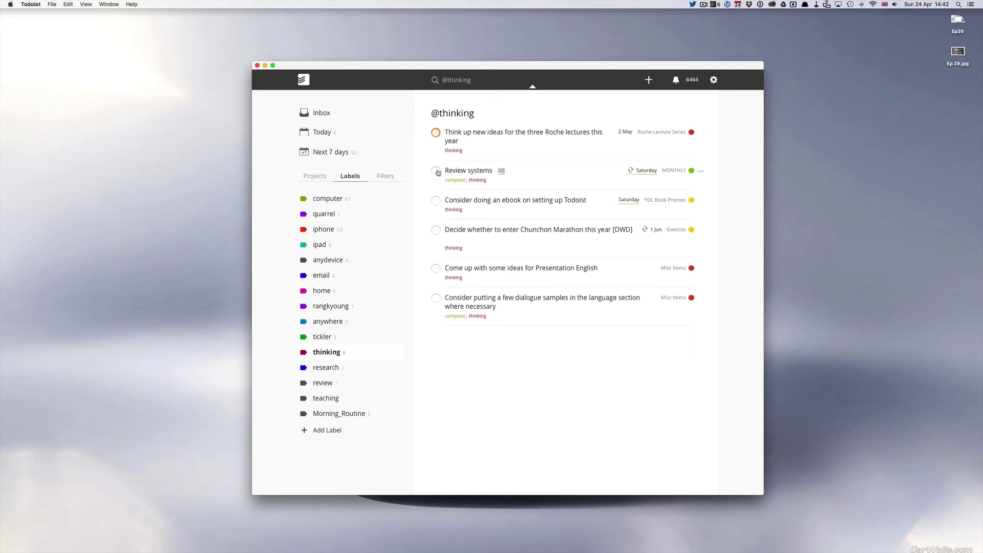
{"action": "left_click", "coordinate": [479, 172]}
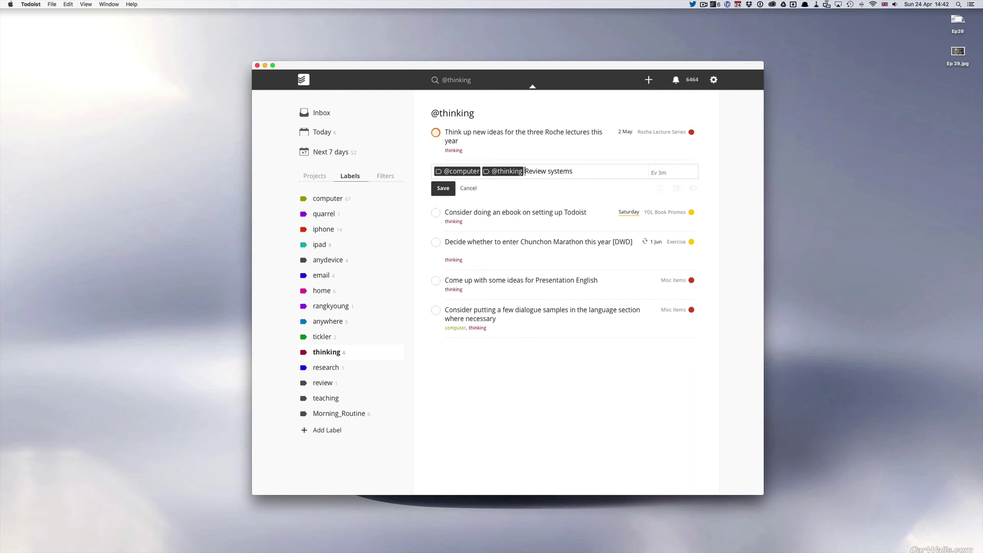
{"action": "key", "text": "BackSpace"}
{"action": "key", "text": "super+z"}
{"action": "key", "text": "super+z"}
{"action": "key", "text": "BackSpace"}
{"action": "key", "text": "BackSpace"}
{"action": "key", "text": "BackSpace"}
{"action": "key", "text": "BackSpace"}
{"action": "key", "text": "BackSpace"}
{"action": "key", "text": "BackSpace"}
{"action": "key", "text": "BackSpace"}
{"action": "key", "text": "BackSpace"}
{"action": "key", "text": "BackSpace"}
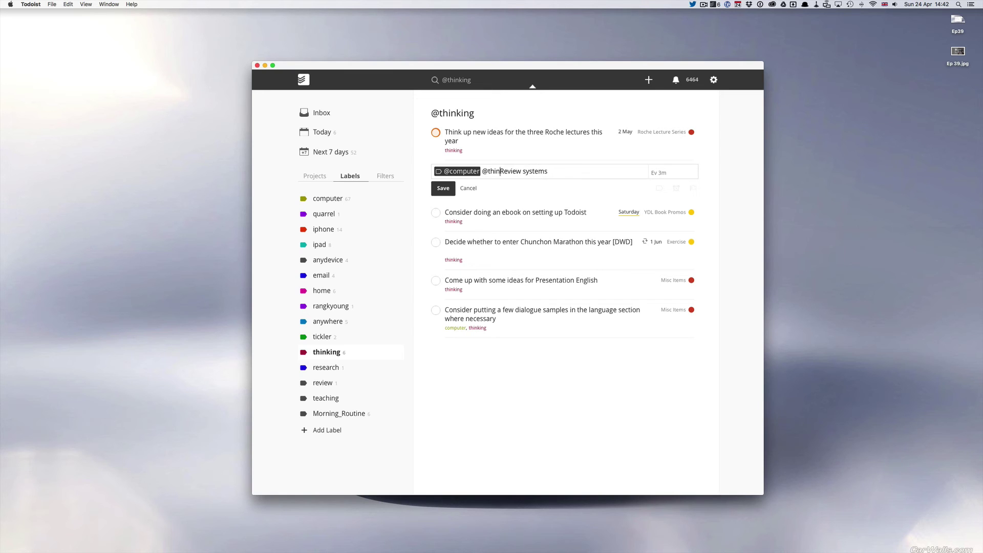
{"action": "type", "text": "@"}
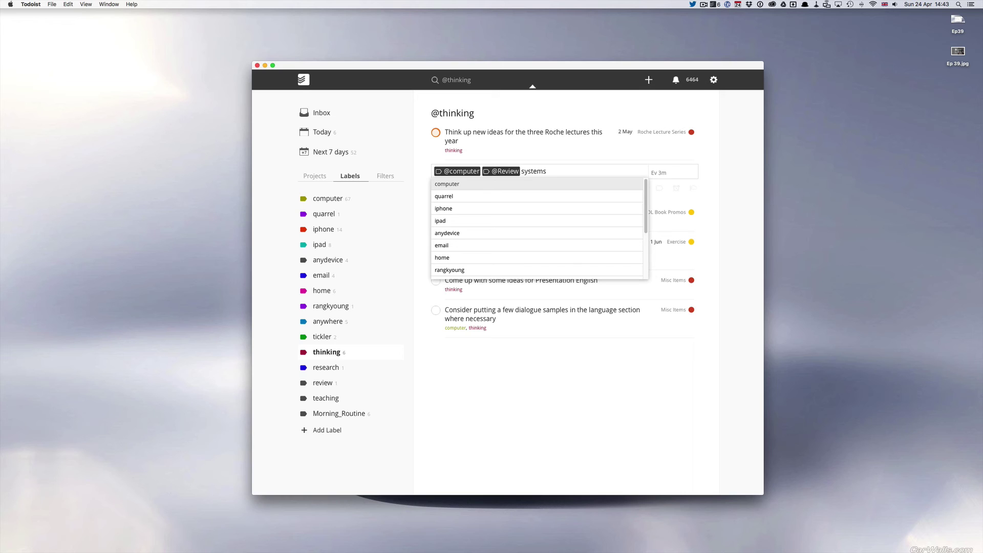
{"action": "type", "text": "Review"}
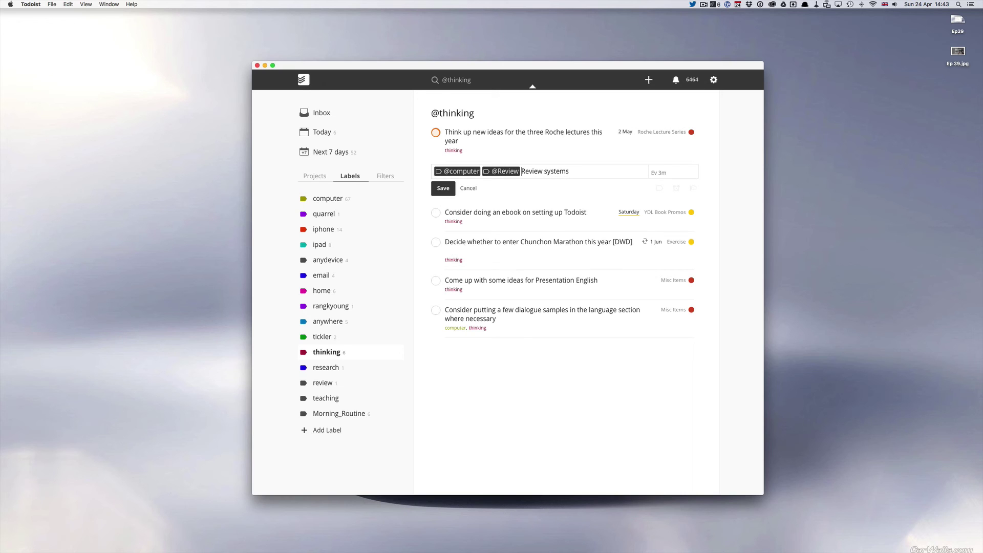
{"action": "left_click", "coordinate": [443, 188]}
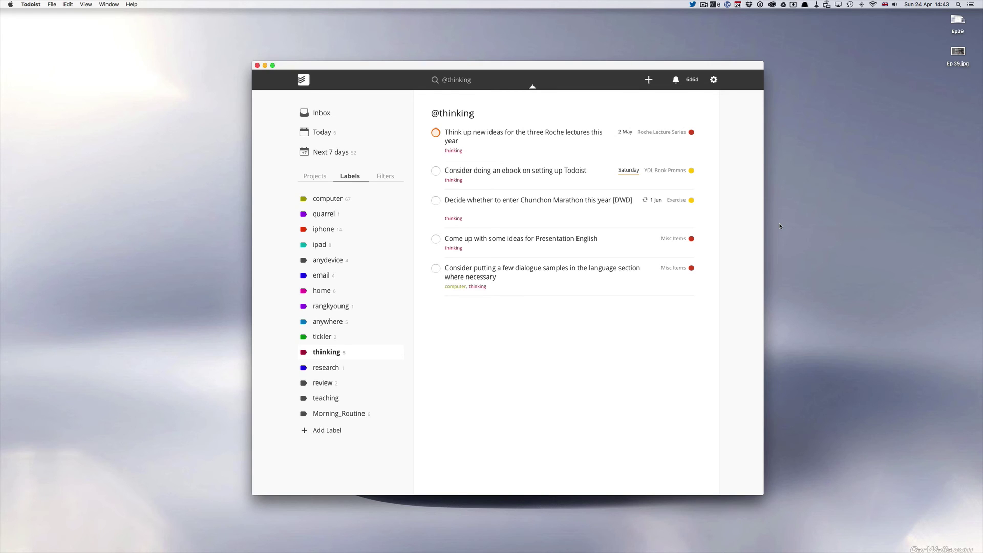
Check the Saturday due-date info card in the refreshed five-task thinking list
{"action": "mouse_move", "coordinate": [623, 171]}
{"action": "left_click", "coordinate": [673, 268]}
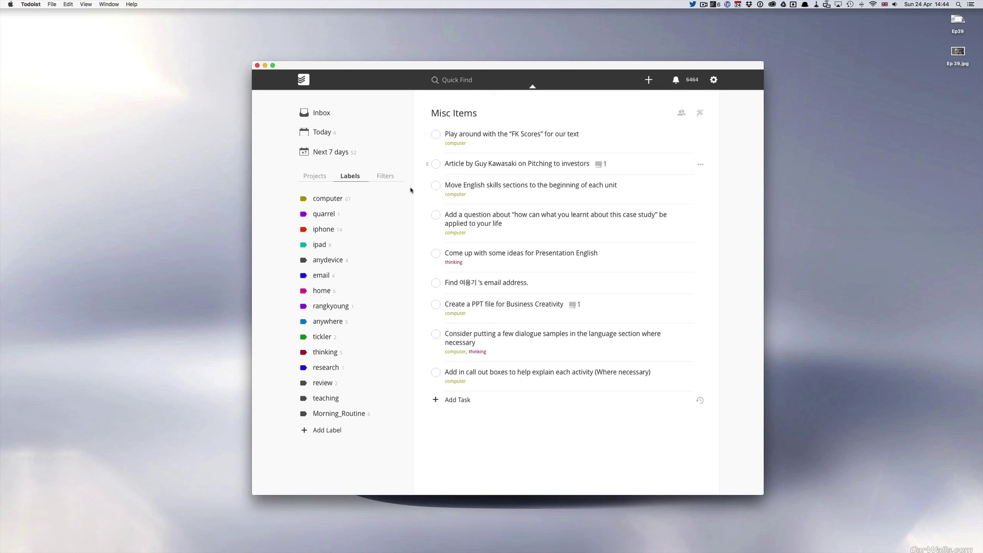
{"action": "left_click", "coordinate": [325, 353]}
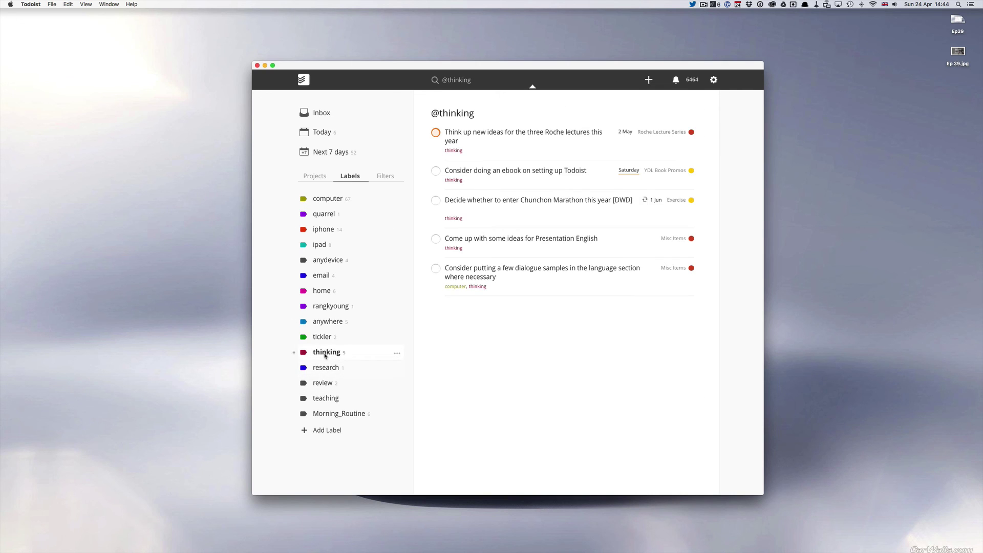